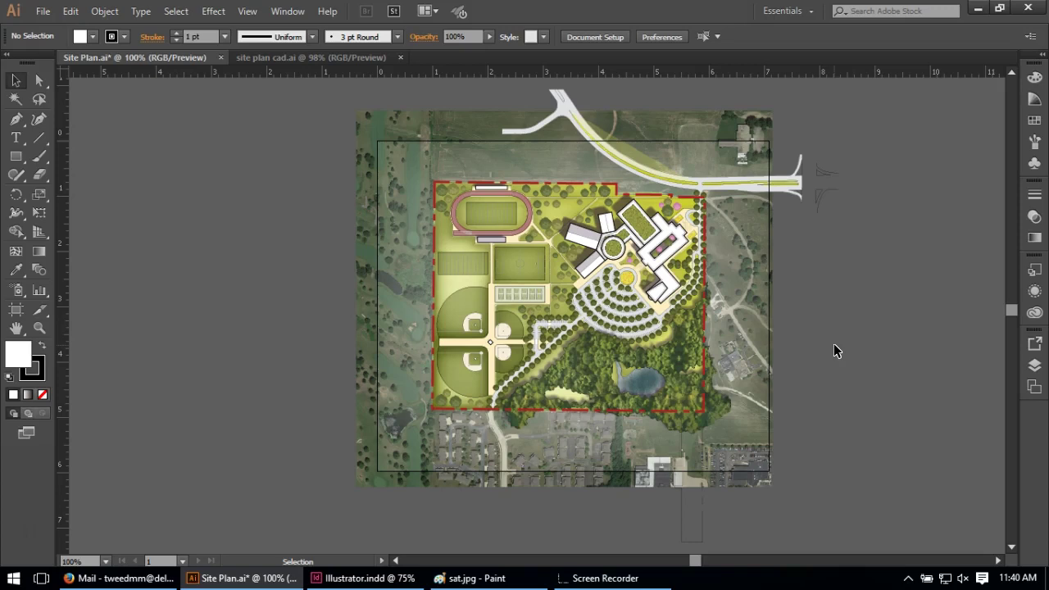
Switch to the site plan cad.ai document and undo the last change to its linework.
click(118, 274)
click(284, 59)
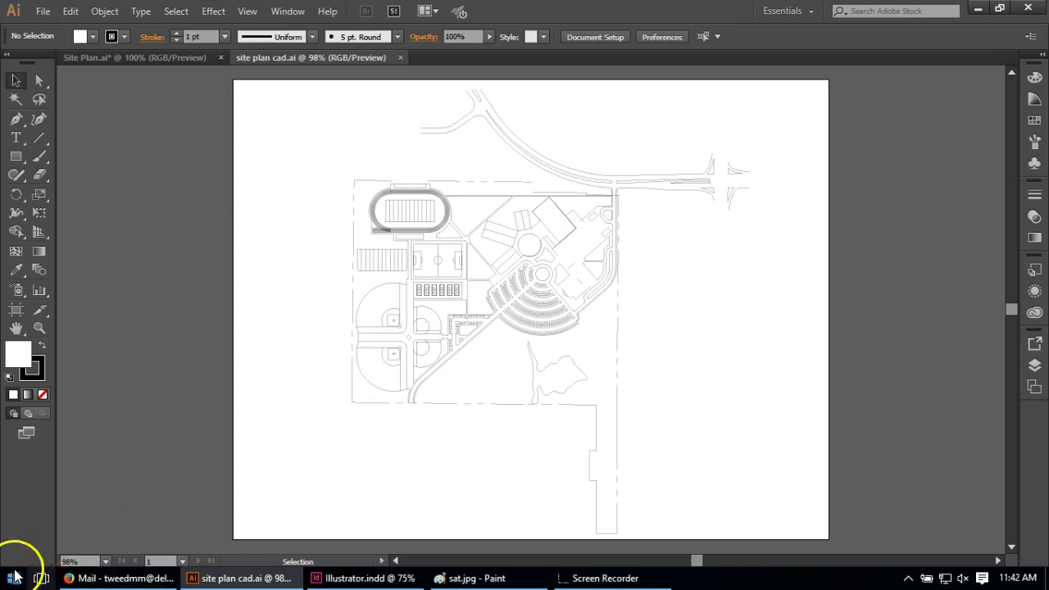
key(ctrl+z)
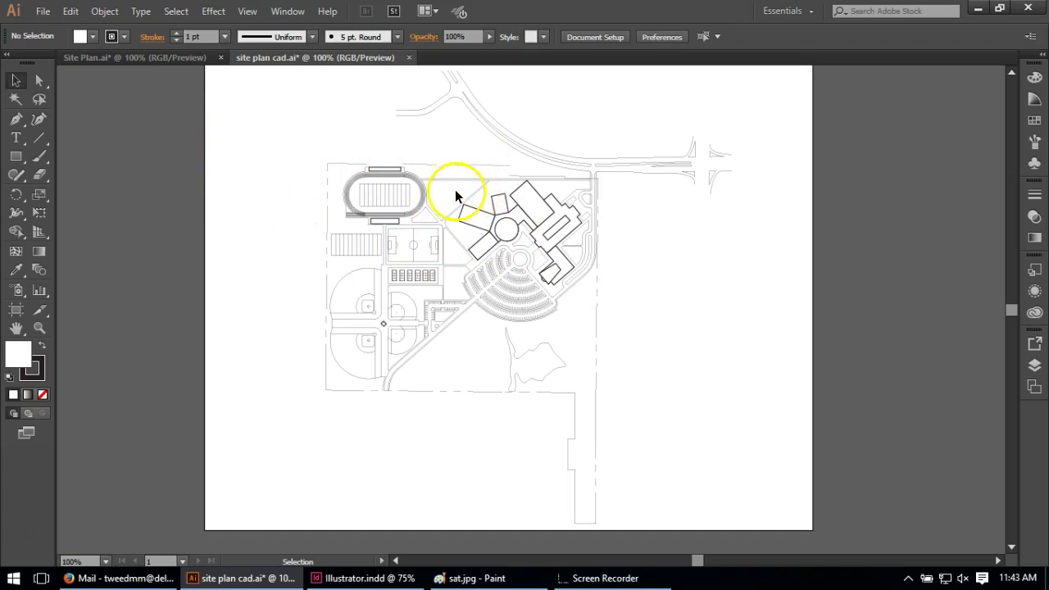
click(50, 11)
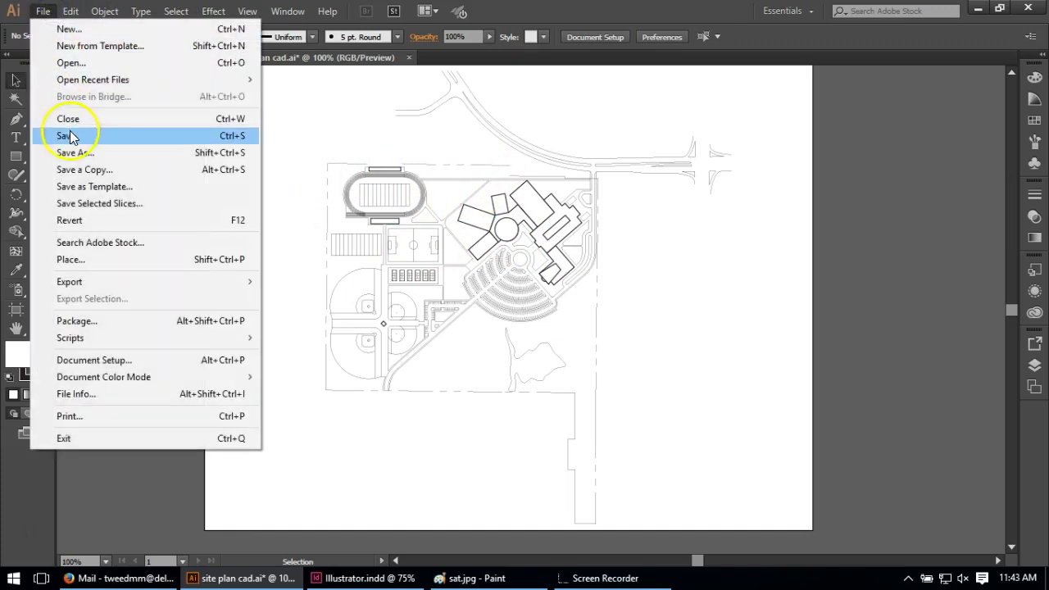
click(69, 63)
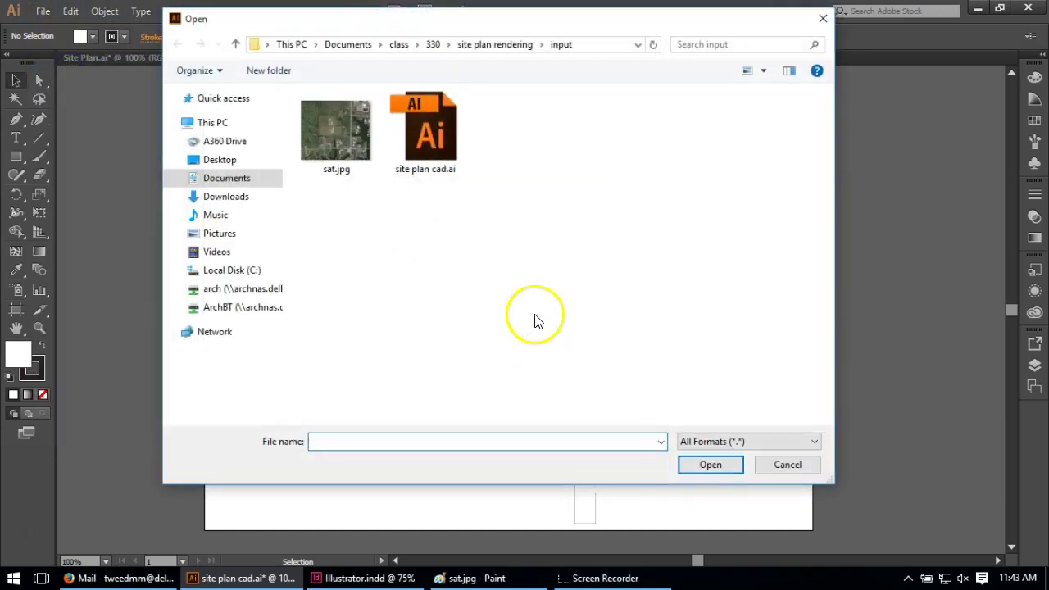
click(777, 466)
Create a new Letter-size landscape document, 11 by 8.5 in, in RGB with 300 ppi raster effects.
click(45, 11)
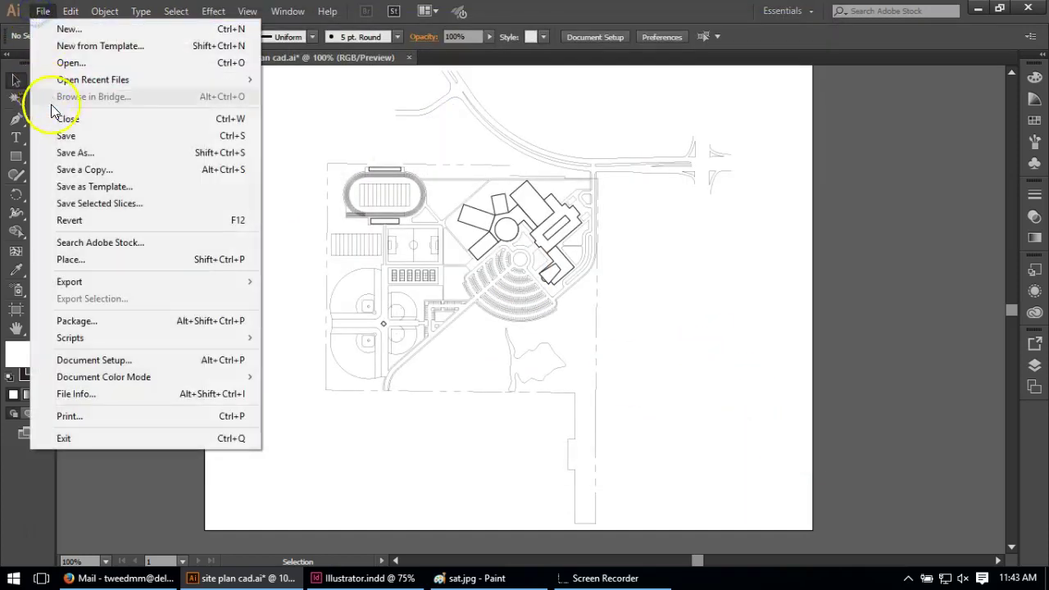
click(69, 29)
drag(197, 23, 478, 90)
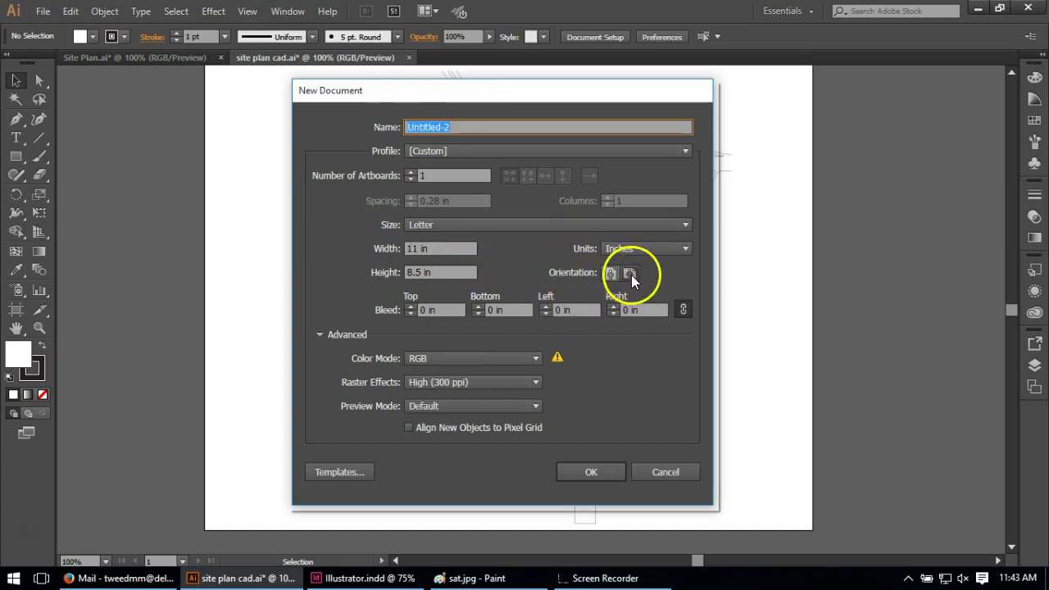
click(591, 475)
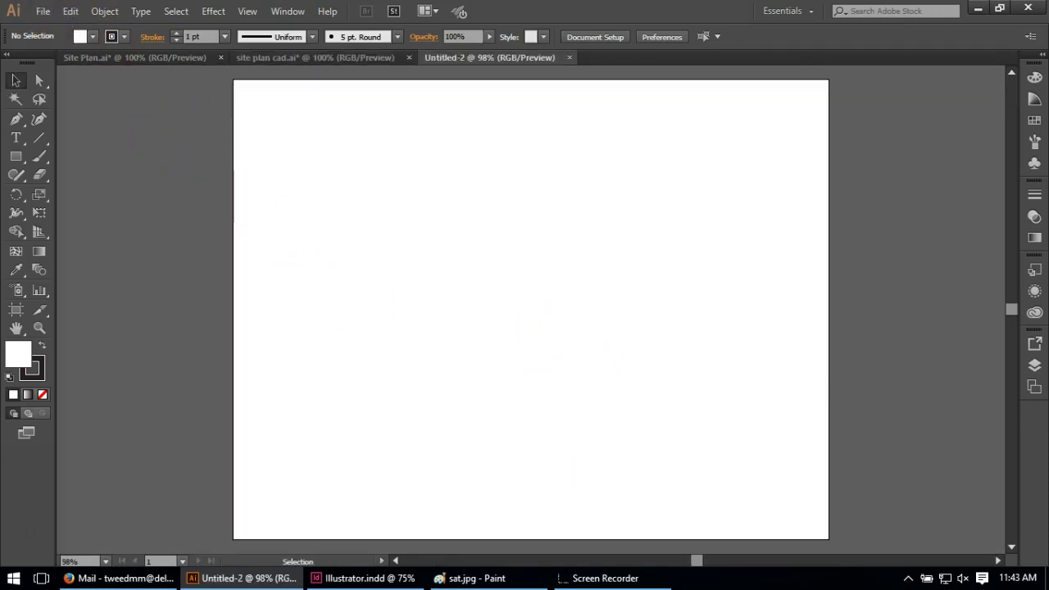
Save the new document as "site plan" in Adobe Illustrator format in the site plan rendering folder.
click(40, 16)
click(75, 151)
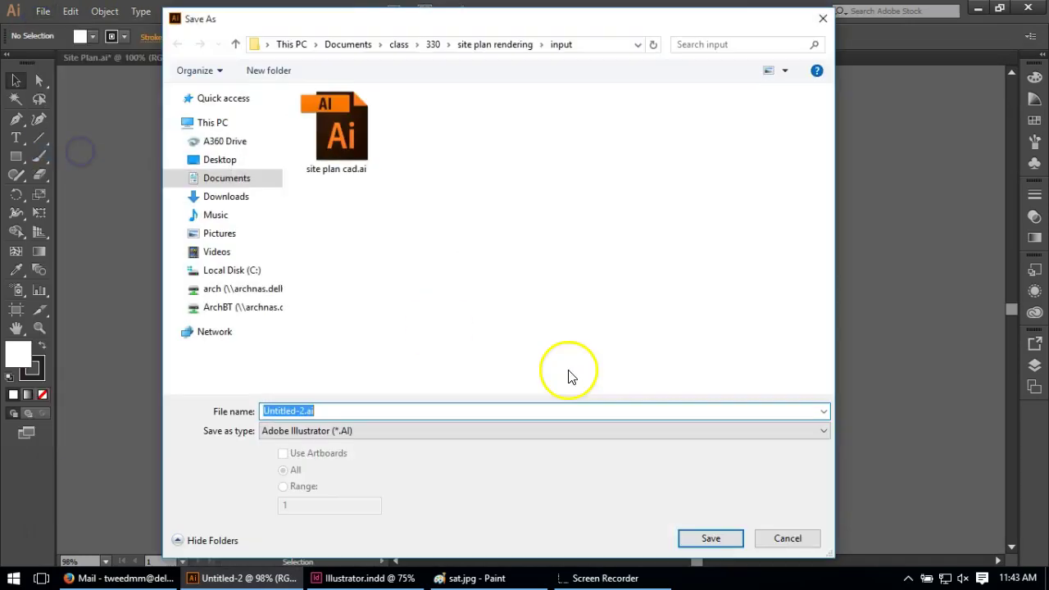
click(475, 46)
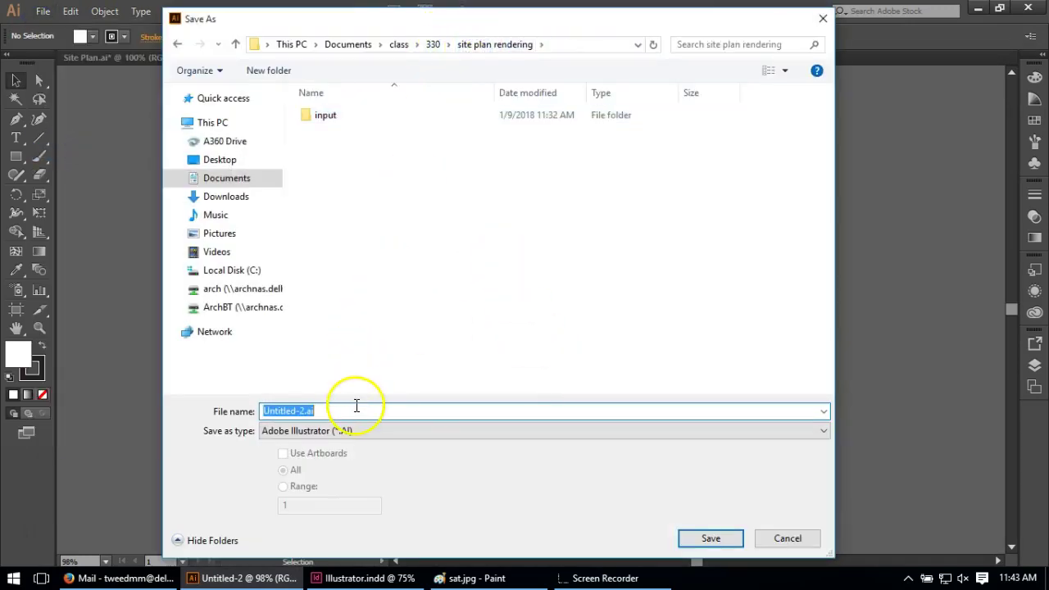
text(site plan)
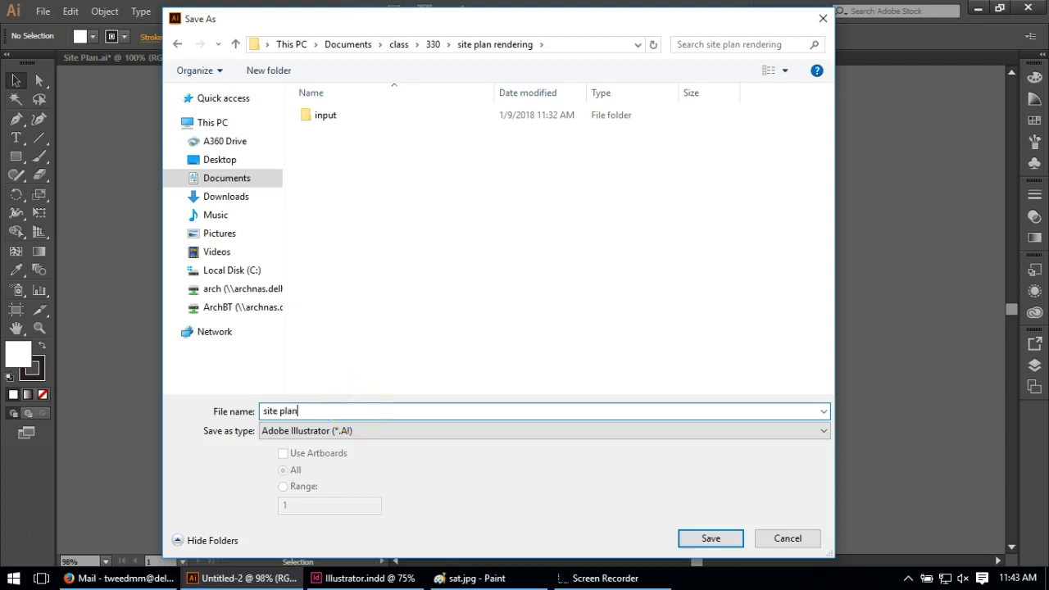
click(690, 542)
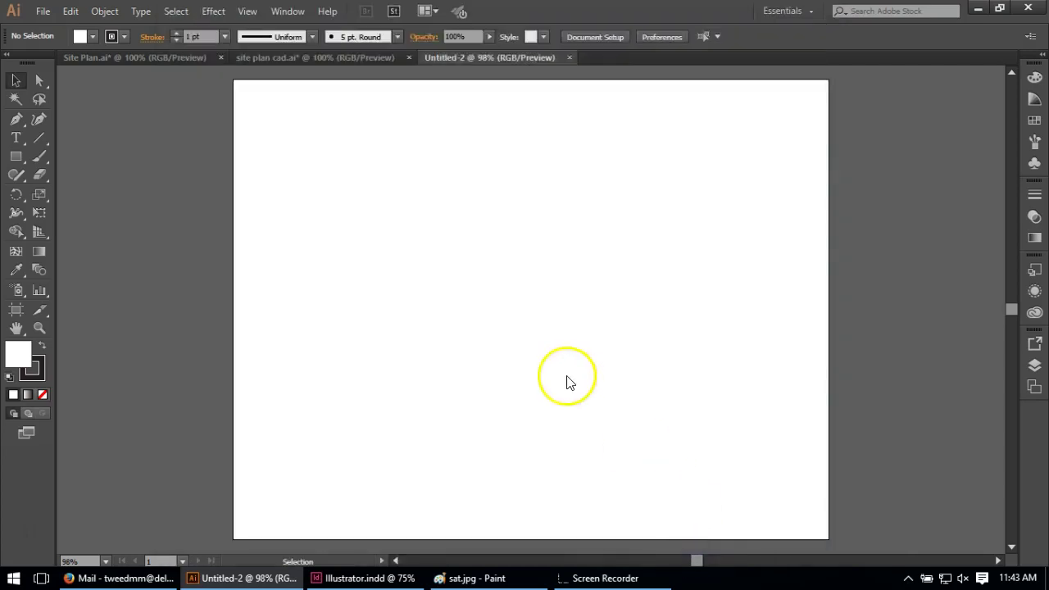
click(232, 470)
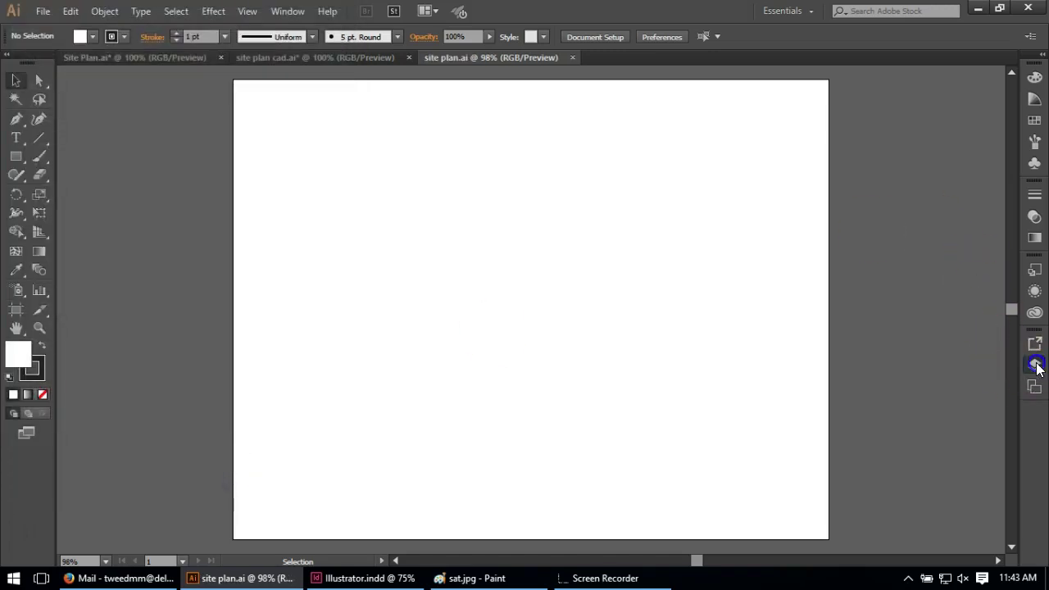
Rename the new document's only layer as CAD.
click(1034, 366)
double_click(905, 352)
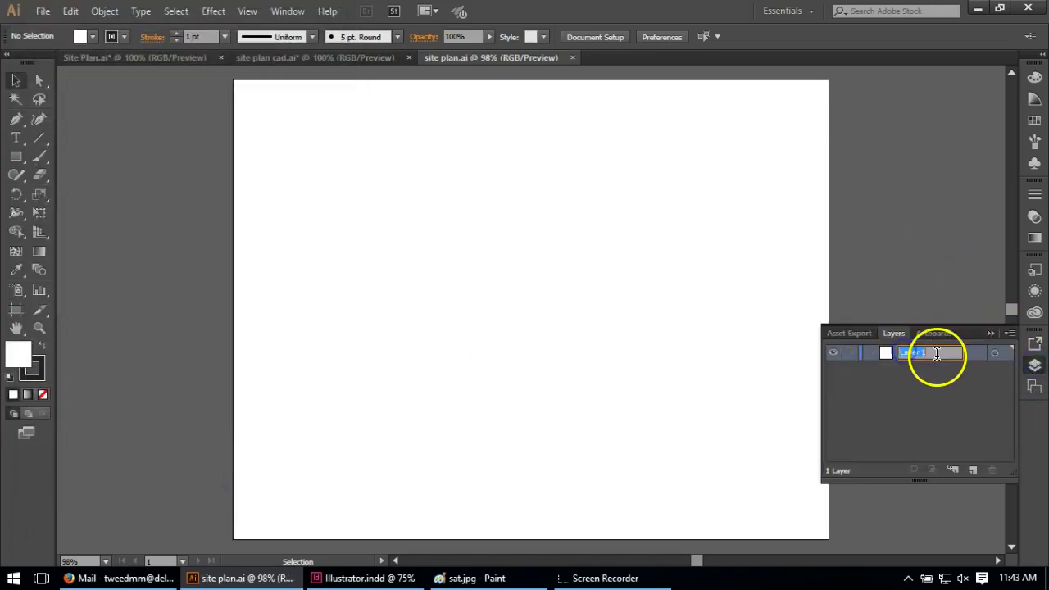
text(CAD)
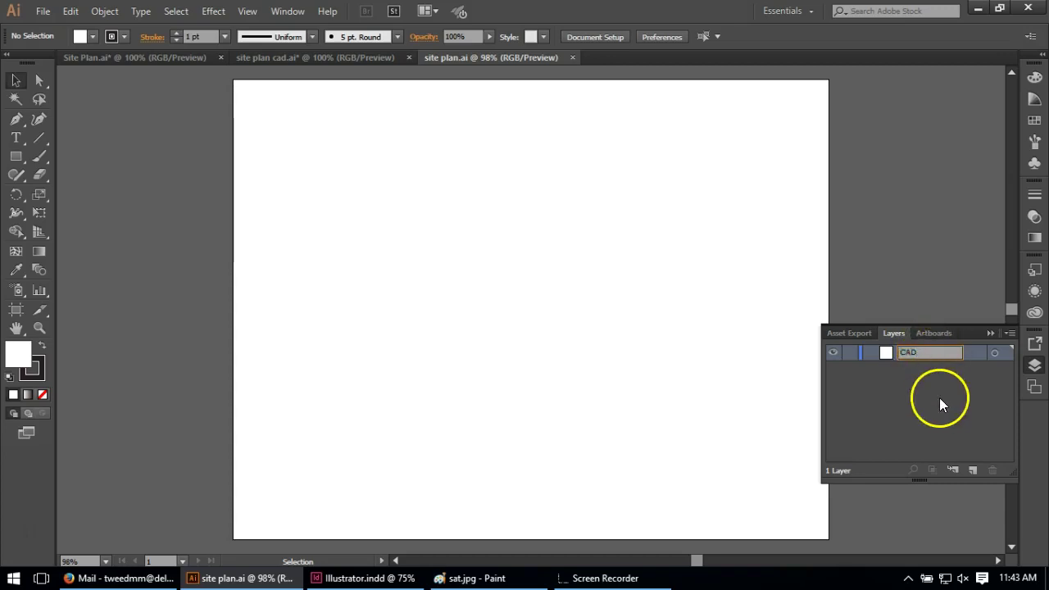
click(940, 402)
Select all the linework in site plan cad.ai and cut it.
click(330, 57)
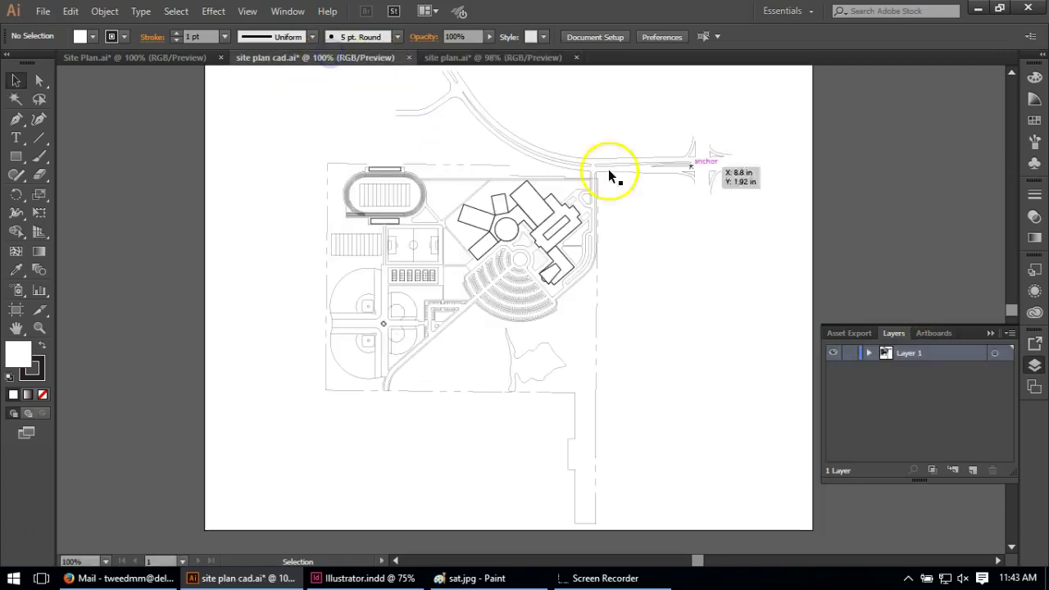
key(ctrl+a)
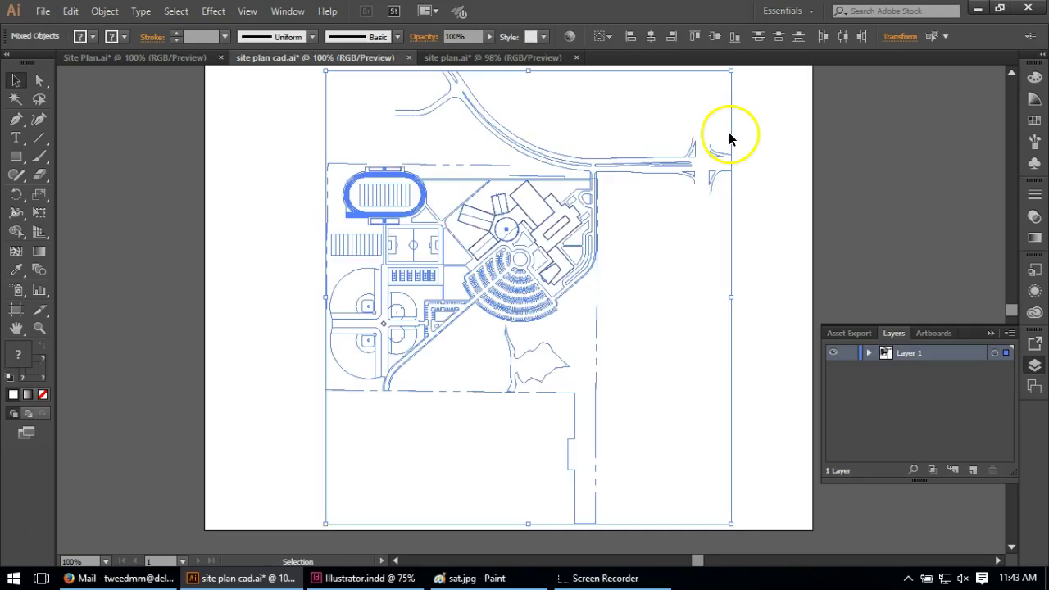
click(172, 11)
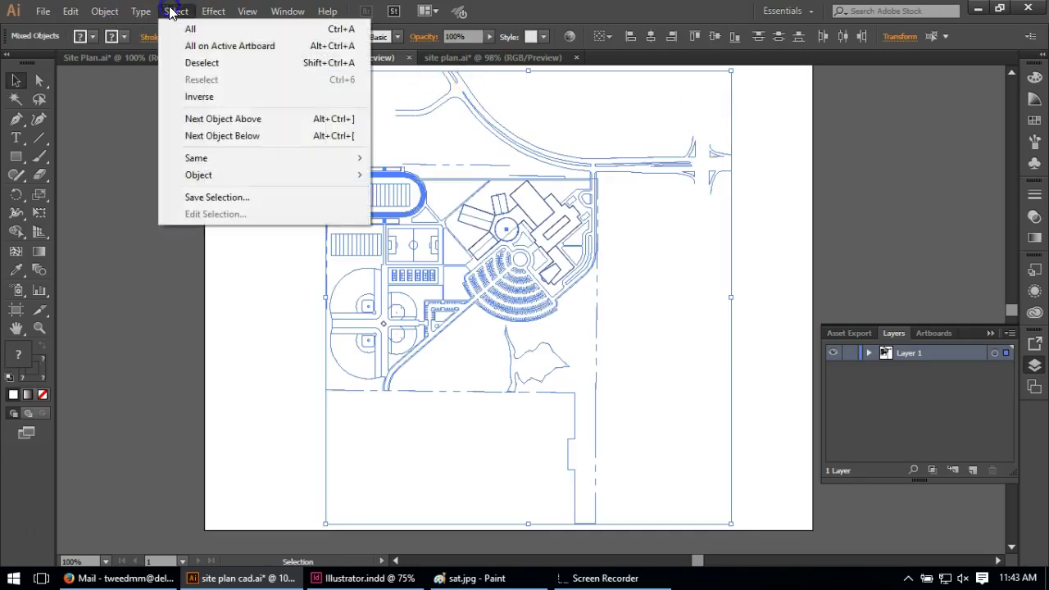
click(247, 12)
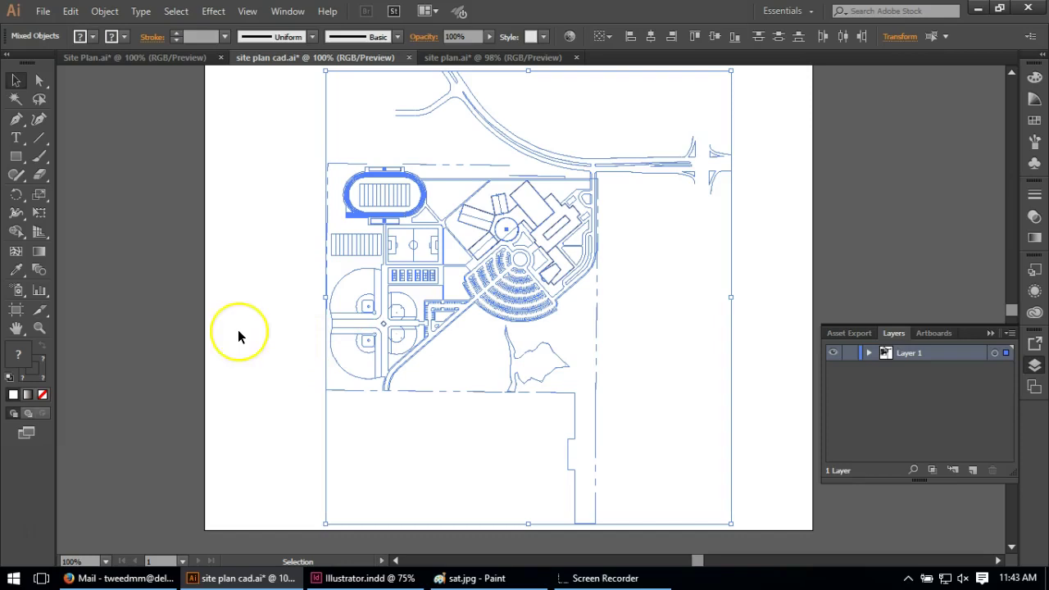
key(a)
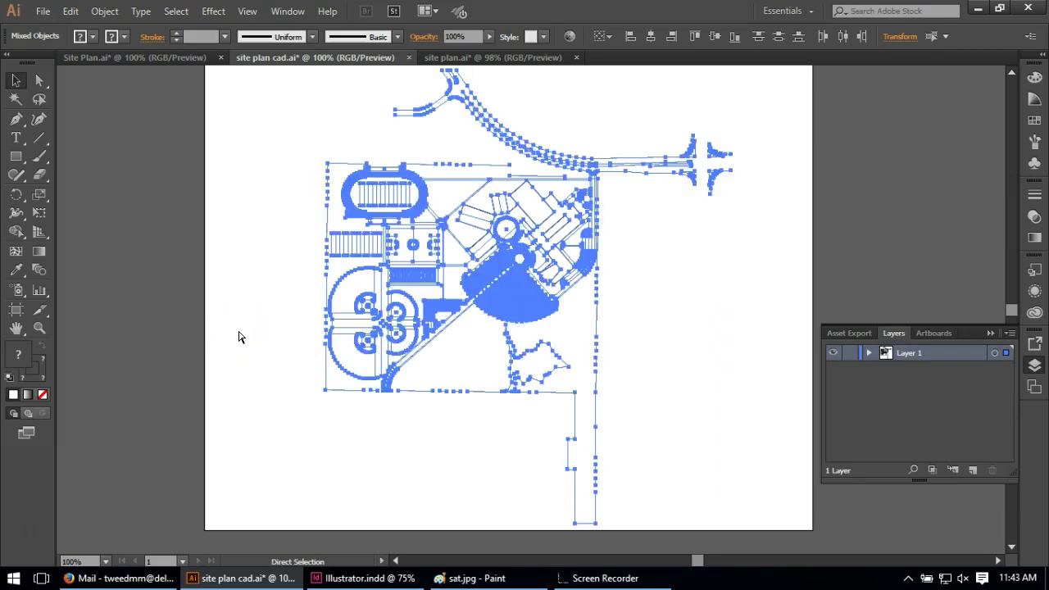
key(v)
click(70, 12)
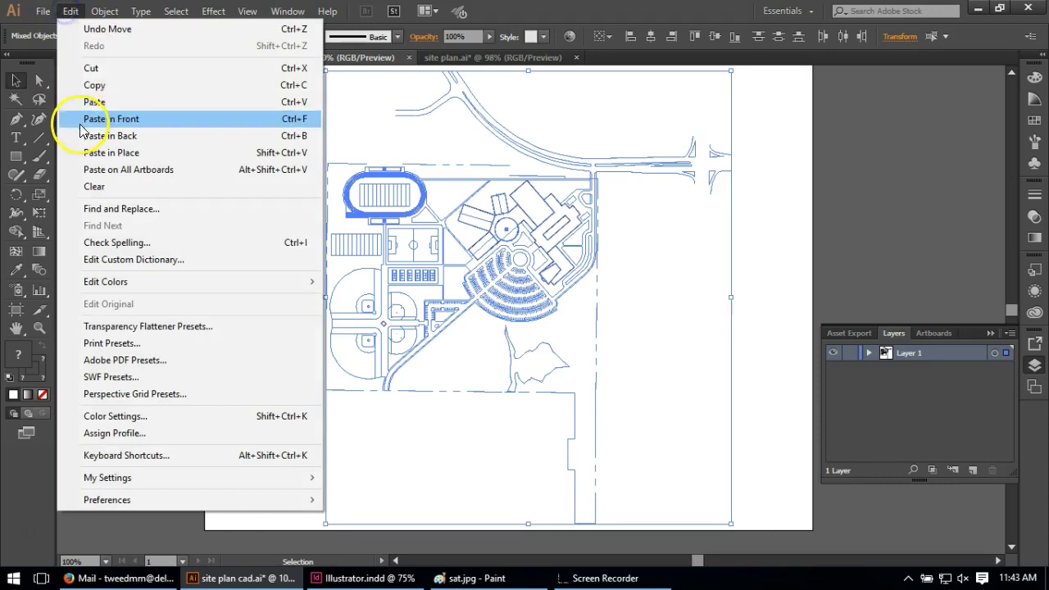
click(96, 68)
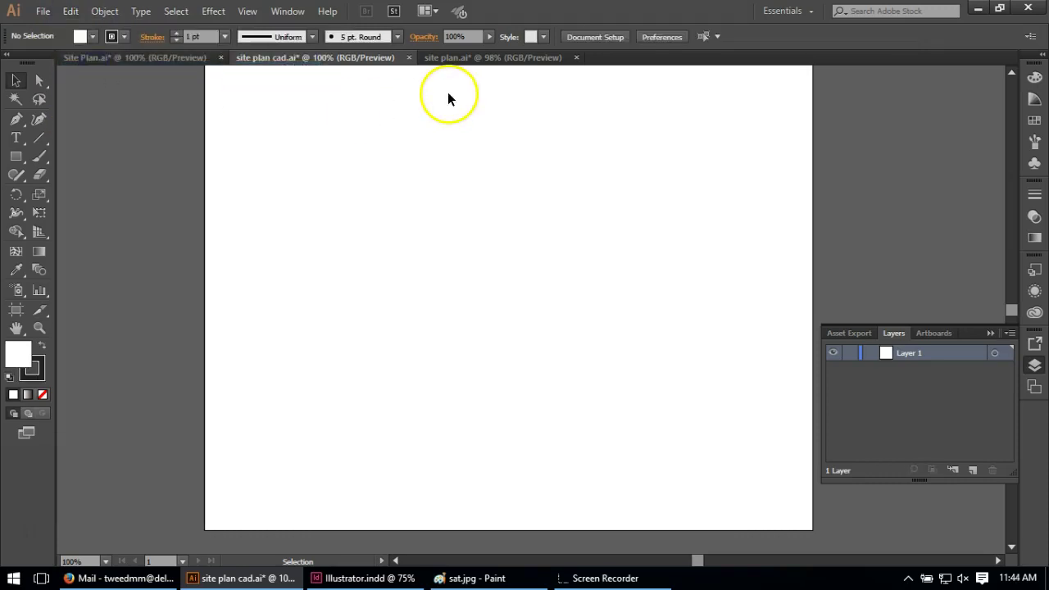
Paste the cut linework onto the CAD layer of site plan.ai and lock that layer.
click(456, 59)
click(70, 11)
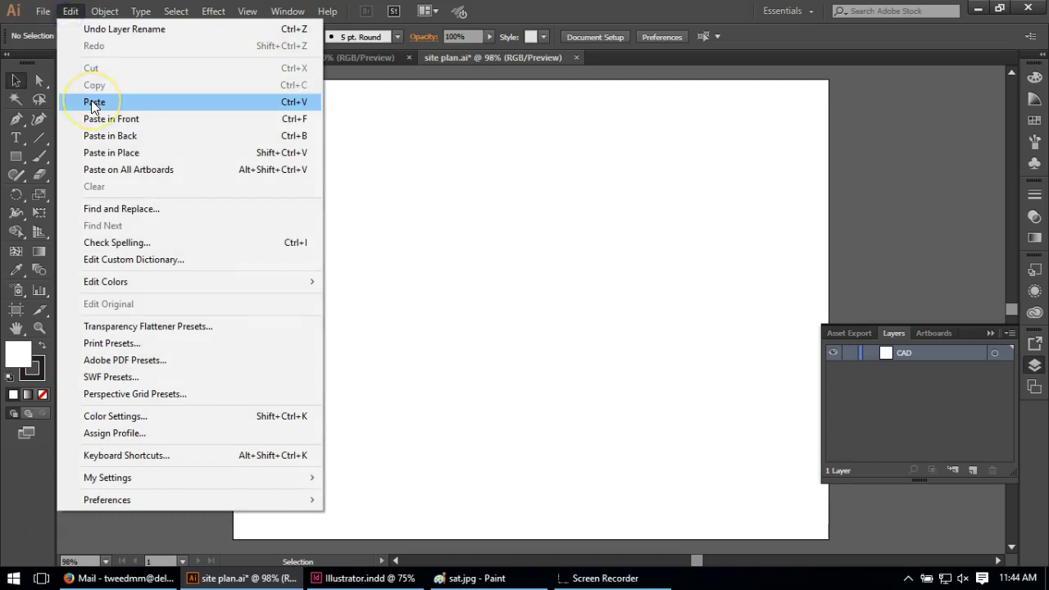
click(93, 103)
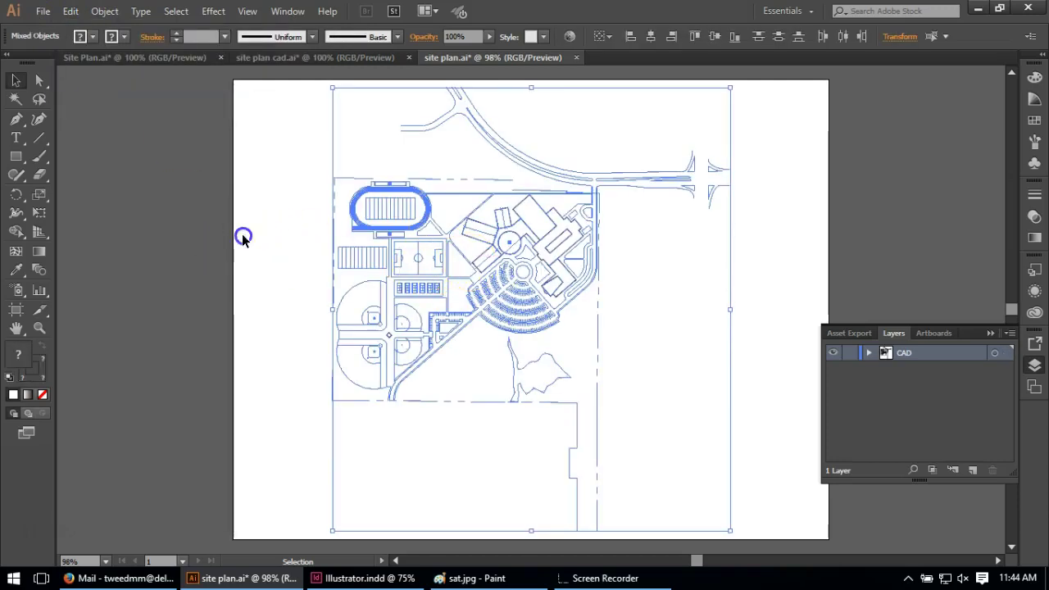
click(243, 237)
click(850, 353)
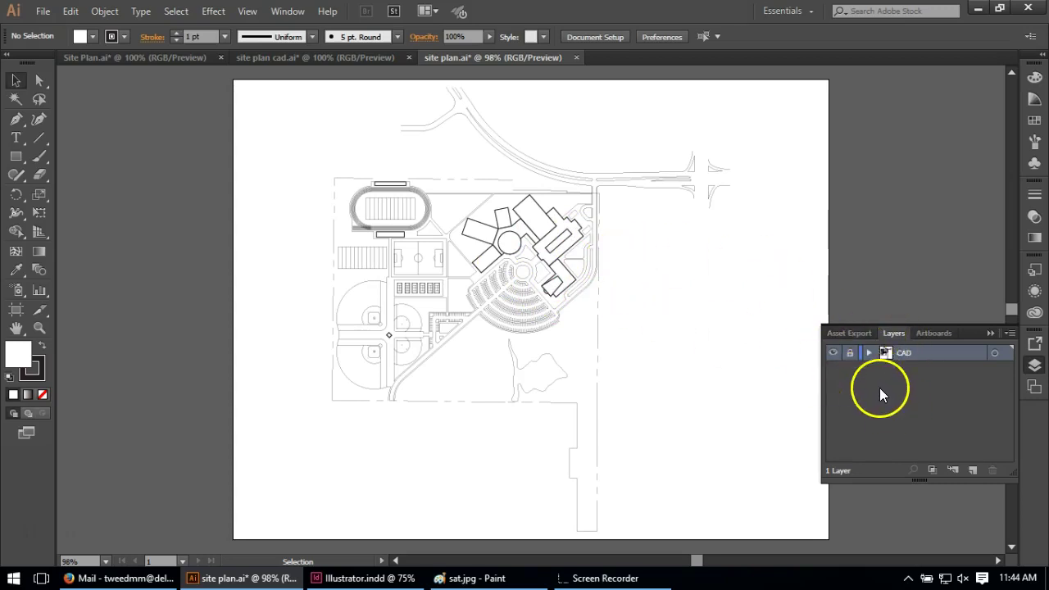
Add a new layer below CAD, name it Sat, and make it the active layer.
click(972, 470)
drag(914, 353, 915, 371)
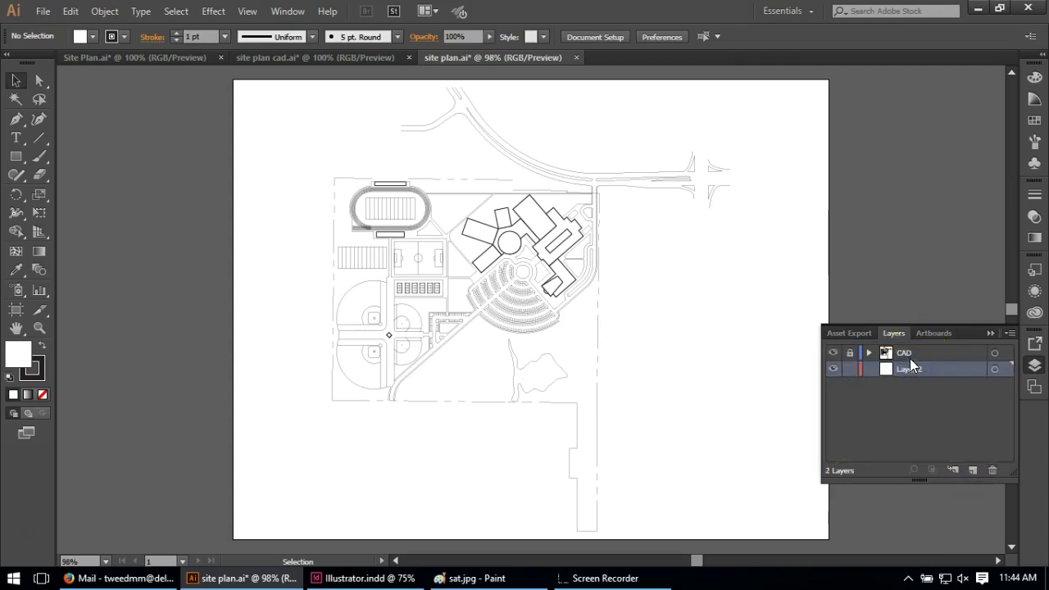
double_click(915, 370)
text(Sat)
click(940, 431)
click(919, 371)
Place sat.jpg from the input folder on the Sat layer at about 8.52 by 7.32 in.
click(42, 11)
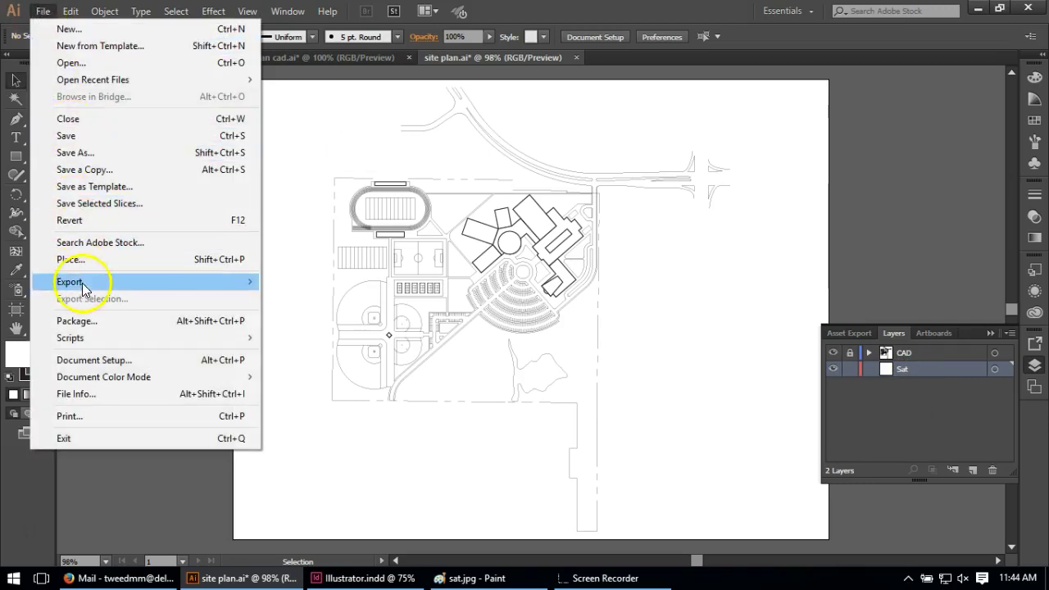
click(79, 262)
click(321, 115)
double_click(321, 115)
double_click(344, 135)
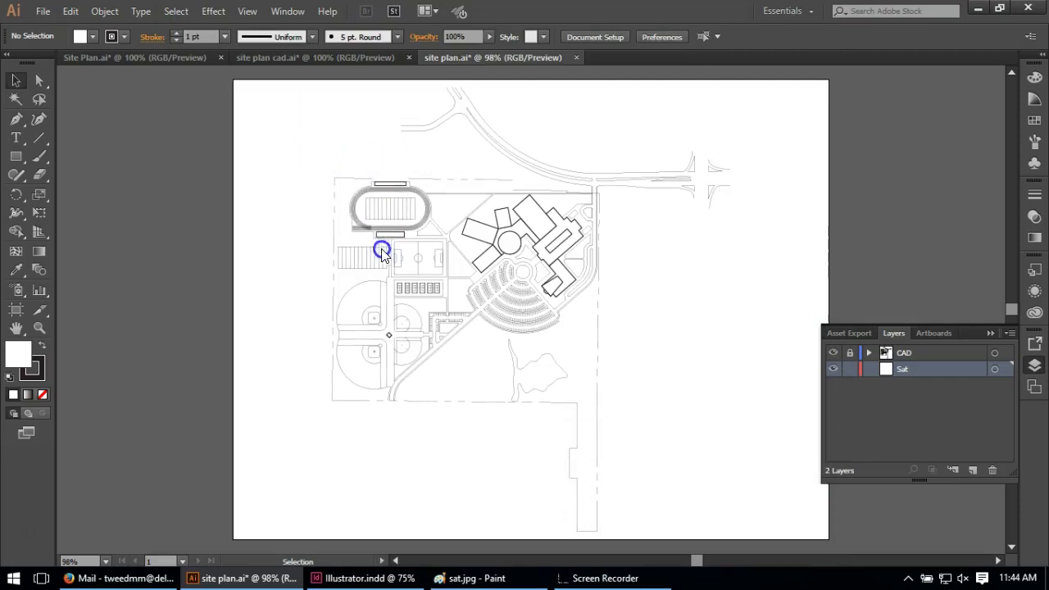
drag(244, 95, 744, 490)
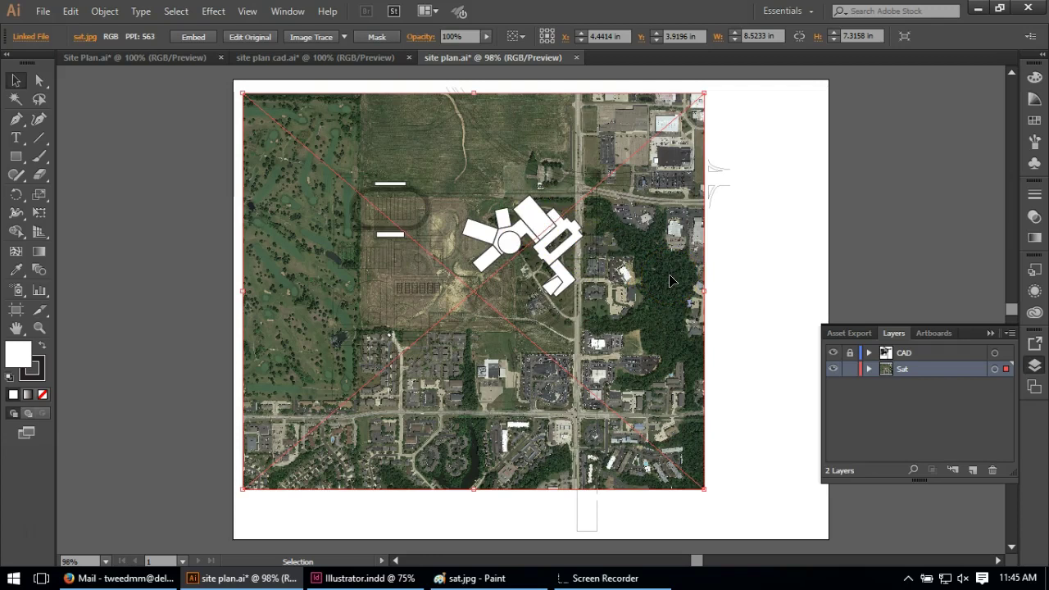
Lower the satellite image's opacity to 44%.
click(639, 273)
click(715, 293)
click(1035, 215)
click(998, 204)
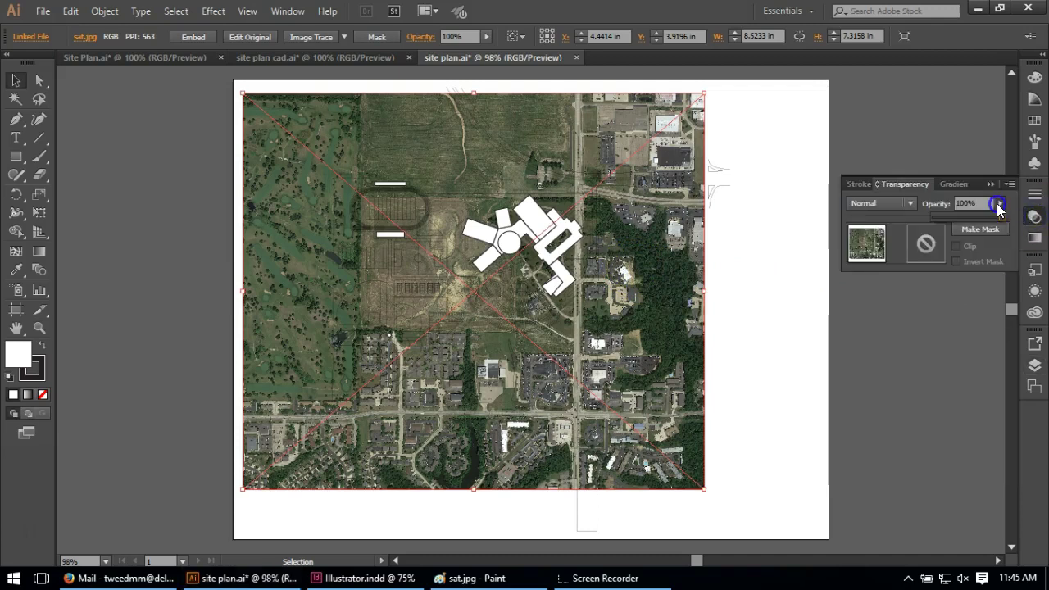
drag(992, 218, 962, 220)
click(510, 319)
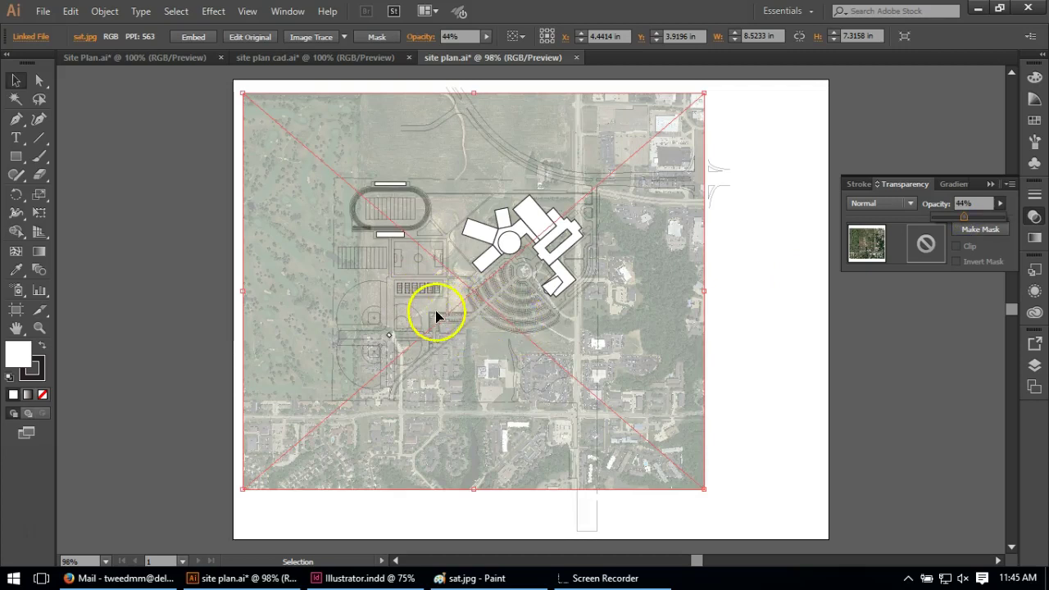
Shift the satellite image toward the CAD linework and scale it up proportionally to about 10.07 by 8.64 in.
click(451, 220)
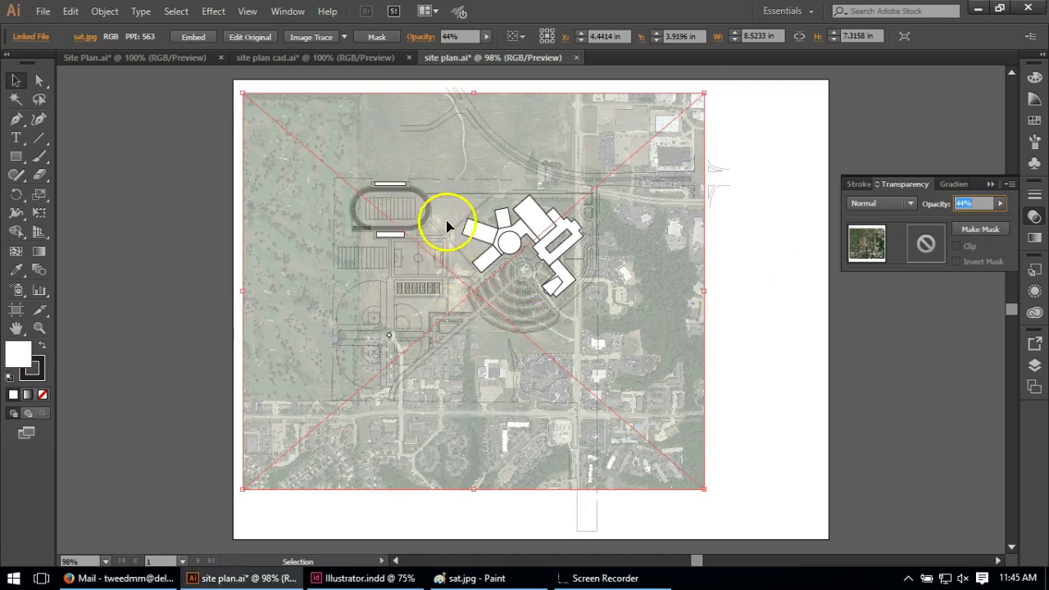
drag(671, 294, 641, 288)
drag(676, 475, 763, 549)
click(703, 507)
click(674, 459)
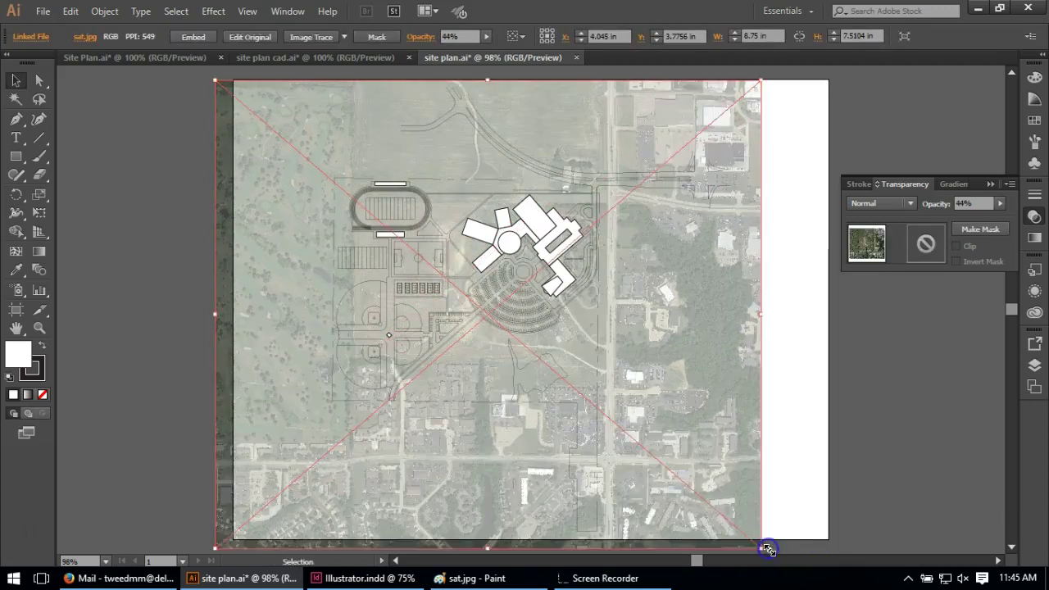
Nudge the satellite image against the linework and enlarge it proportionally to about 11.6 by 9.95 in.
scroll(519, 265, down, 2)
mouse_move(648, 255)
mouse_down()
mouse_move(663, 264)
mouse_move(655, 243)
mouse_move(650, 255)
mouse_up()
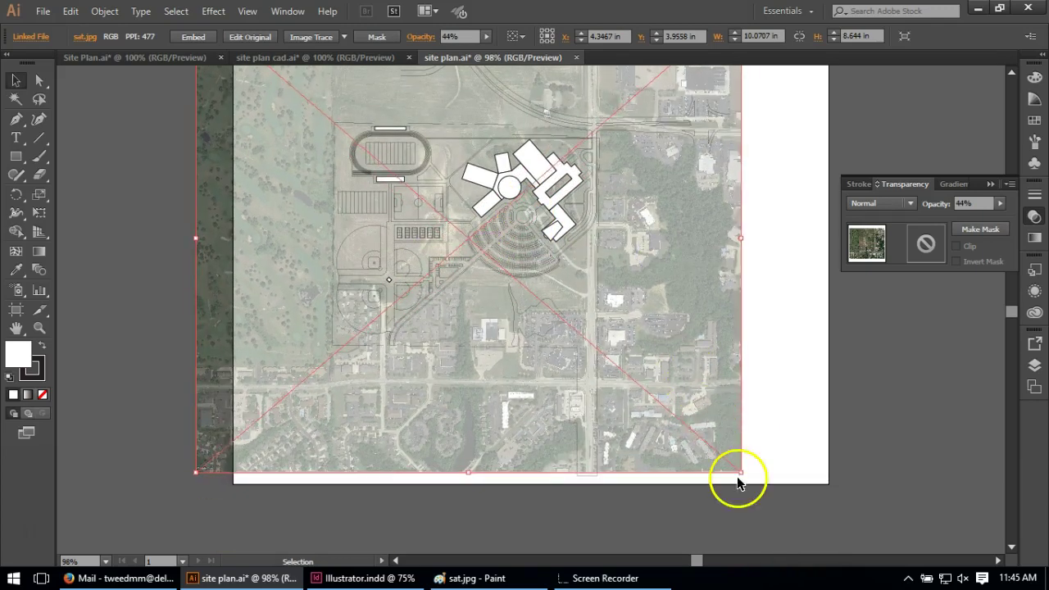
drag(740, 473, 823, 458)
scroll(761, 407, up, 2)
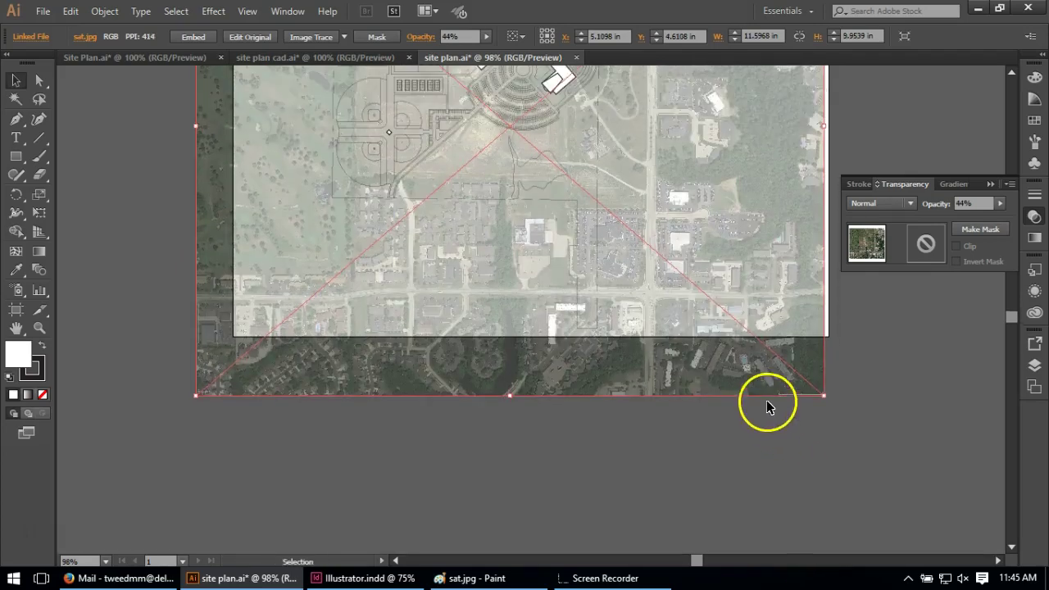
scroll(737, 385, up, 4)
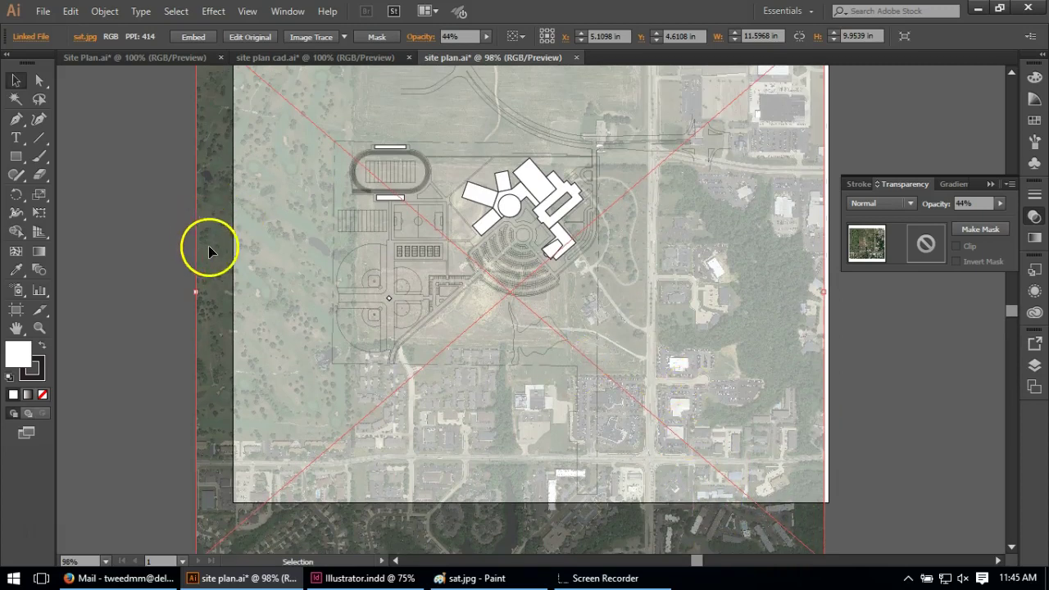
Shift the satellite image against the linework and enlarge it proportionally to about 14.54 by 12.48 in.
drag(262, 253, 257, 232)
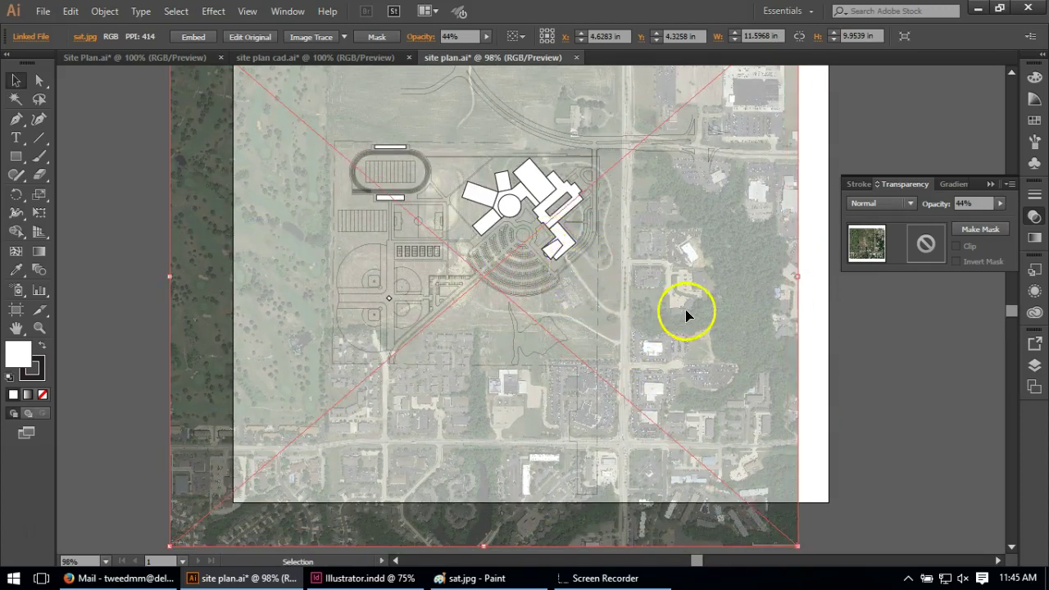
scroll(689, 295, down, 4)
drag(796, 398, 957, 536)
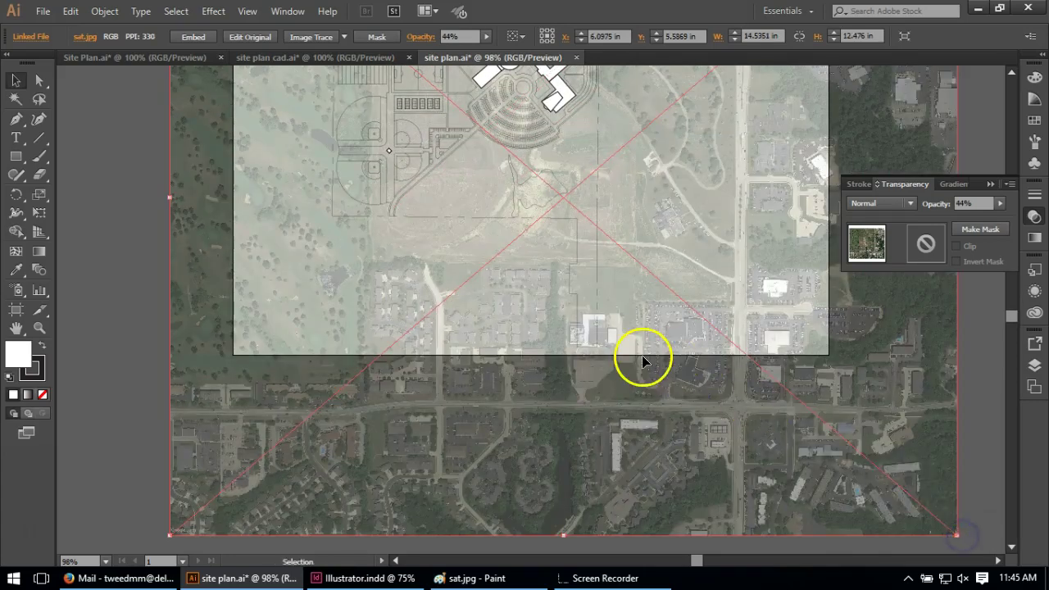
Move the satellite image to align with the CAD site boundary, placing its center at about X 5.43, Y 4.82 in.
scroll(642, 357, down, 1)
scroll(503, 246, up, 2)
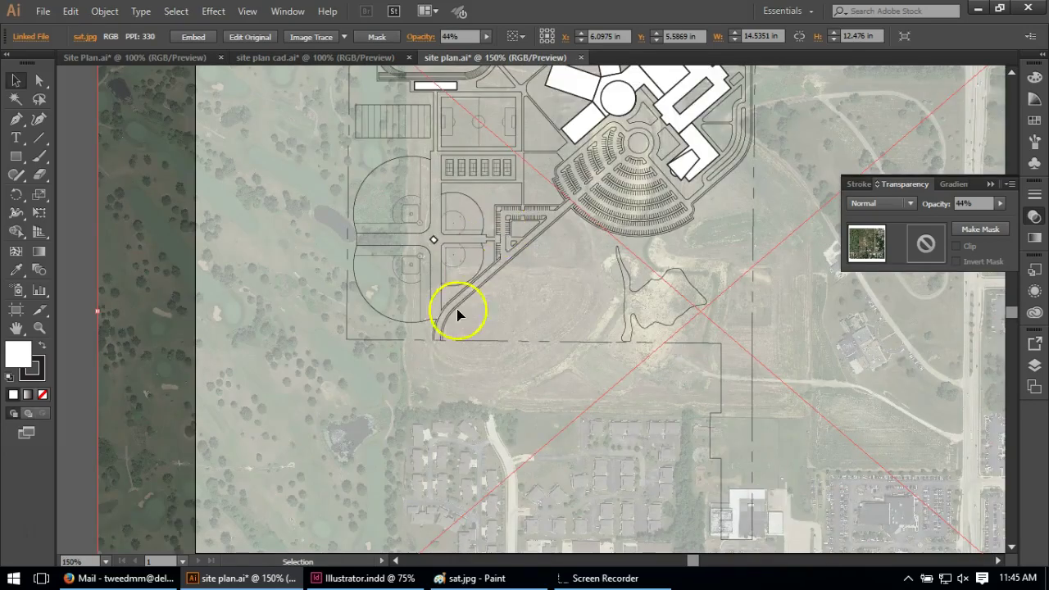
drag(274, 370, 208, 306)
drag(240, 329, 252, 325)
scroll(319, 368, up, 3)
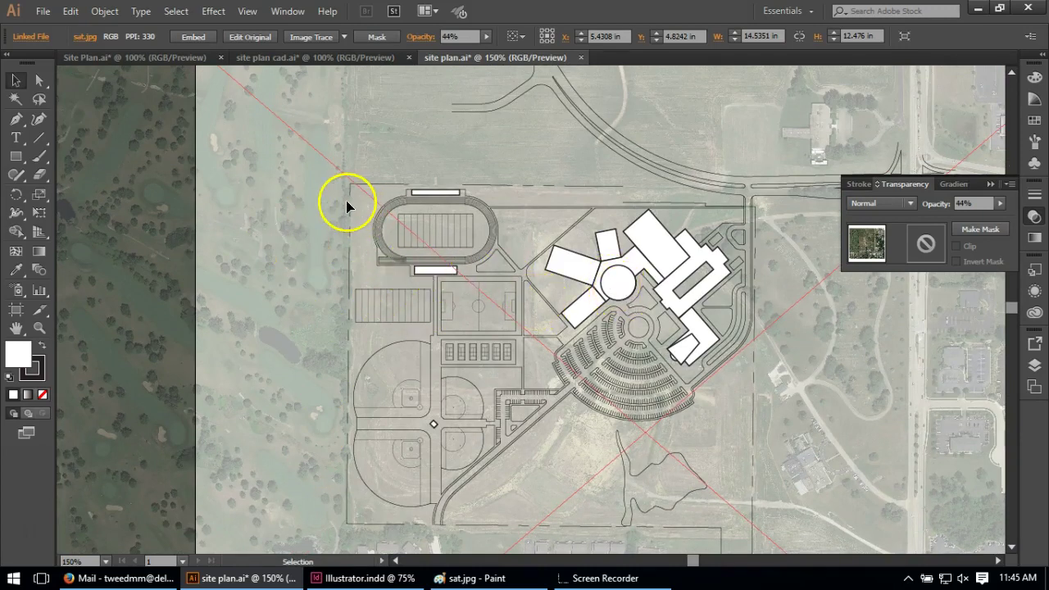
Put away the transparency settings and lock the Sat layer.
click(990, 184)
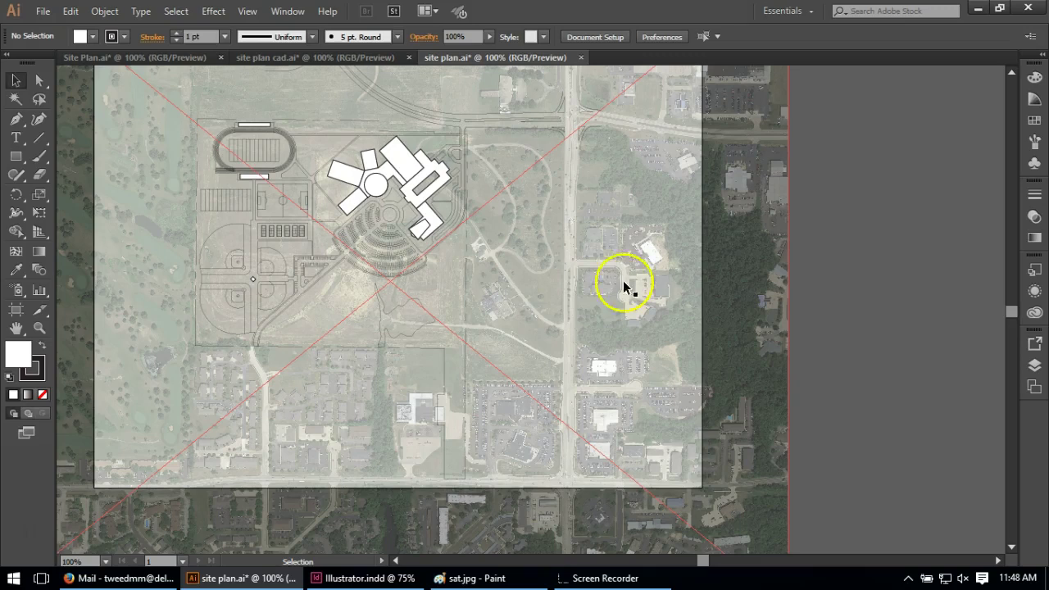
click(1035, 365)
click(850, 368)
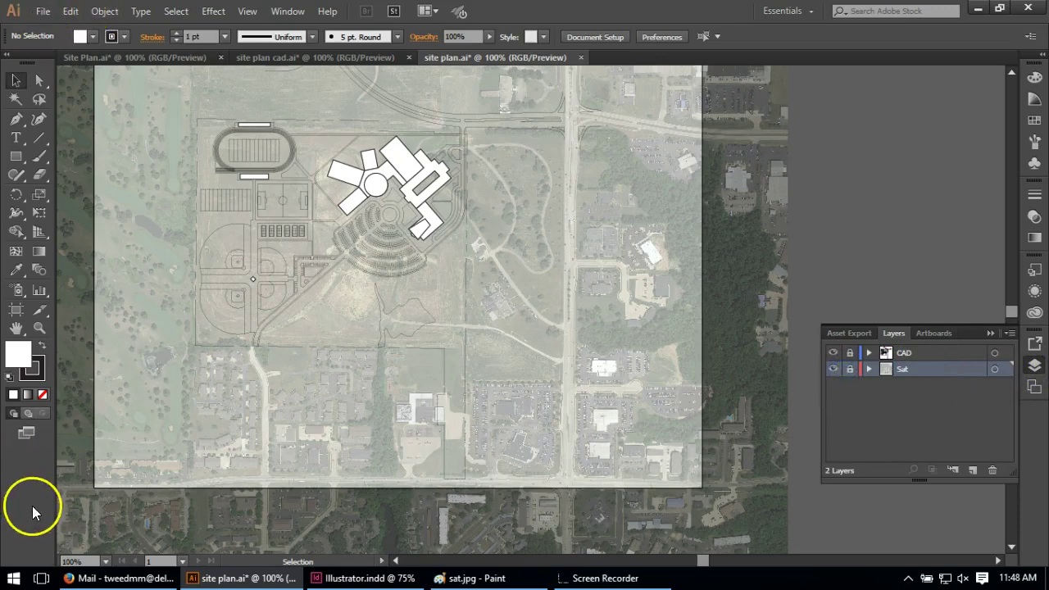